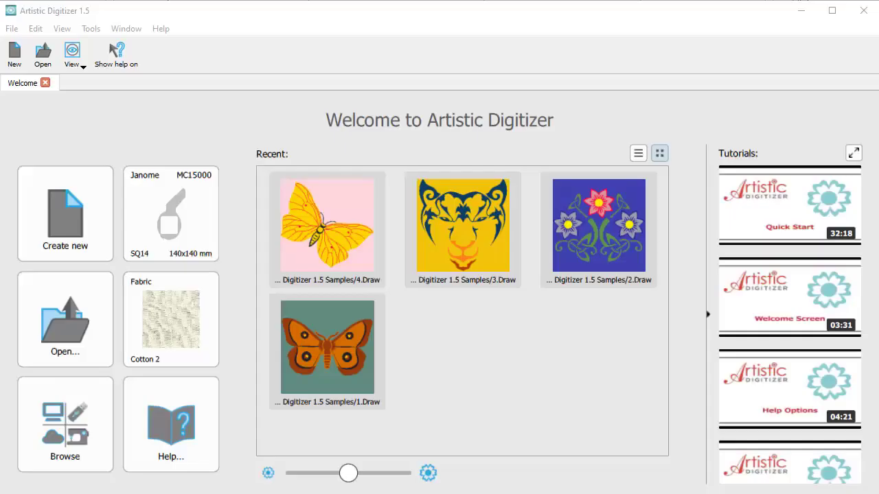
Open the image Image_7333.jpg from the PaintStitch Samples folder
click(554, 406)
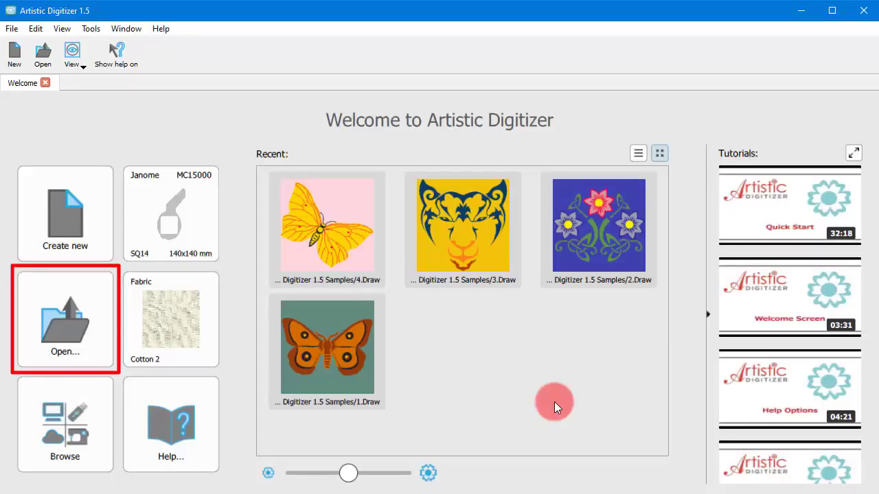
click(67, 330)
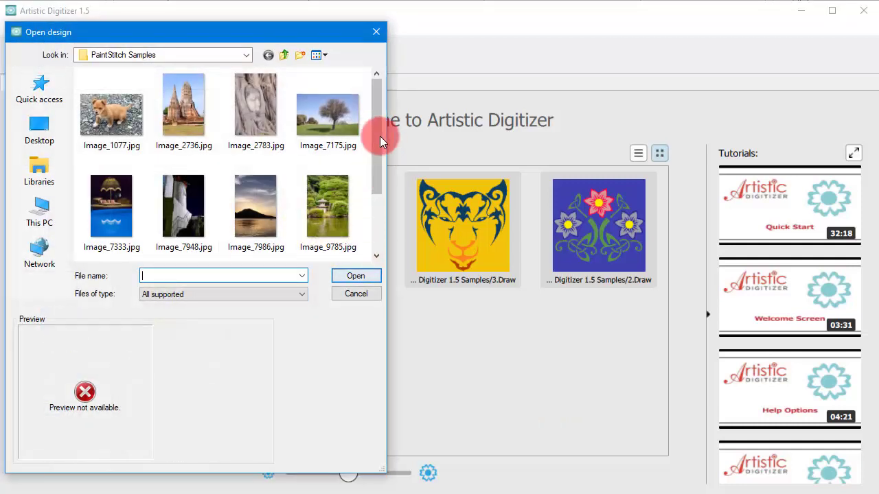
click(109, 111)
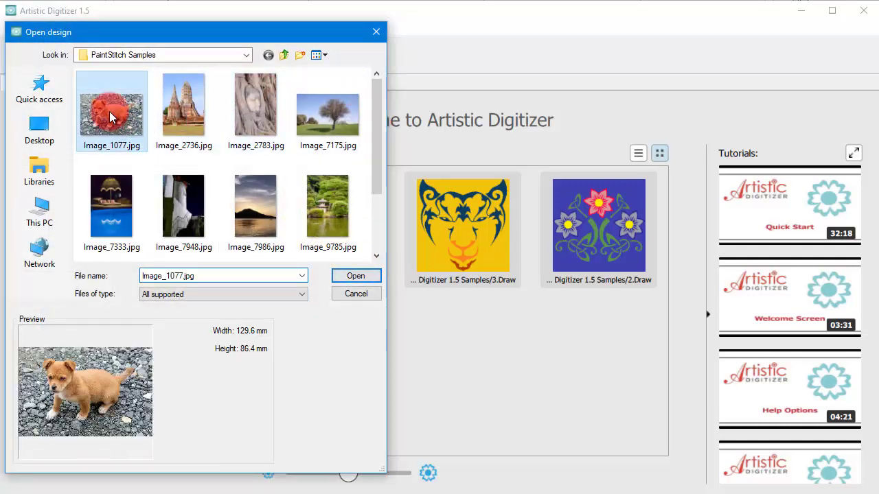
click(114, 199)
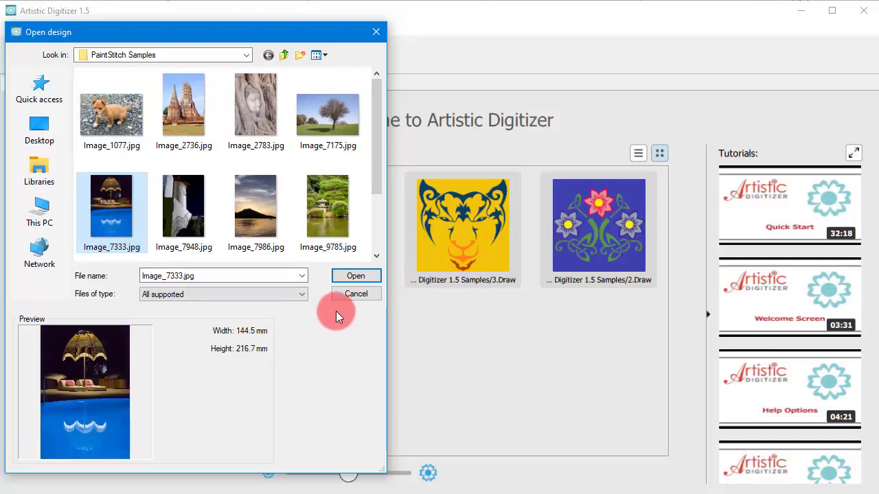
click(355, 276)
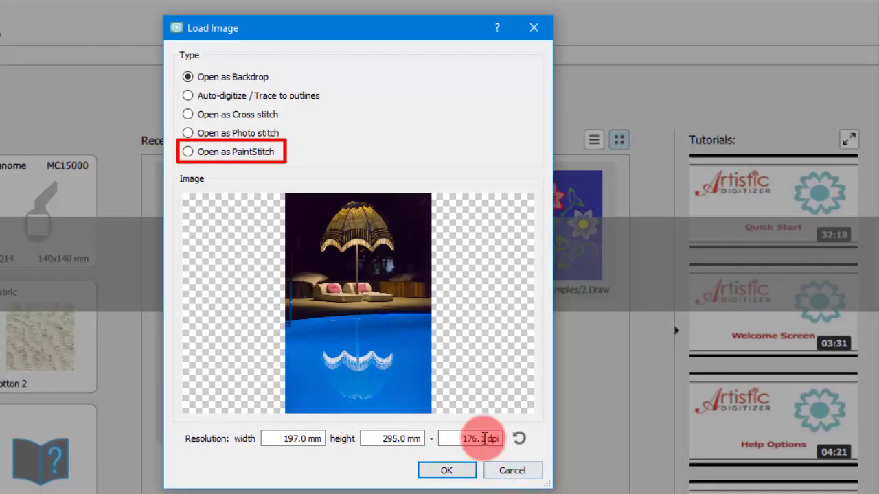
Load the image as PaintStitch with its height set to 400 mm
click(226, 152)
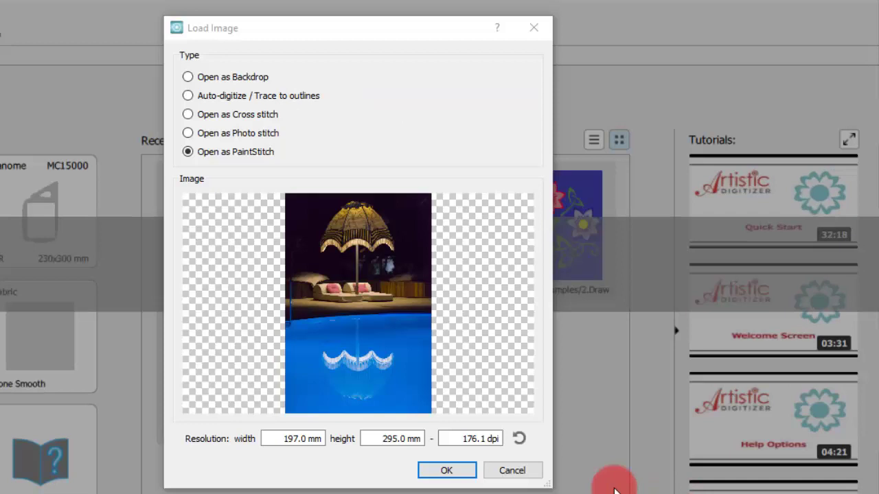
drag(392, 436, 428, 437)
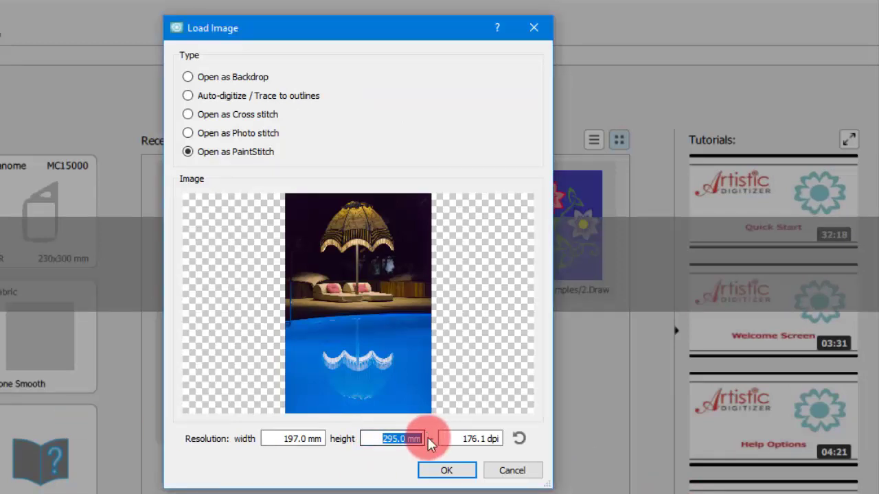
text(400)
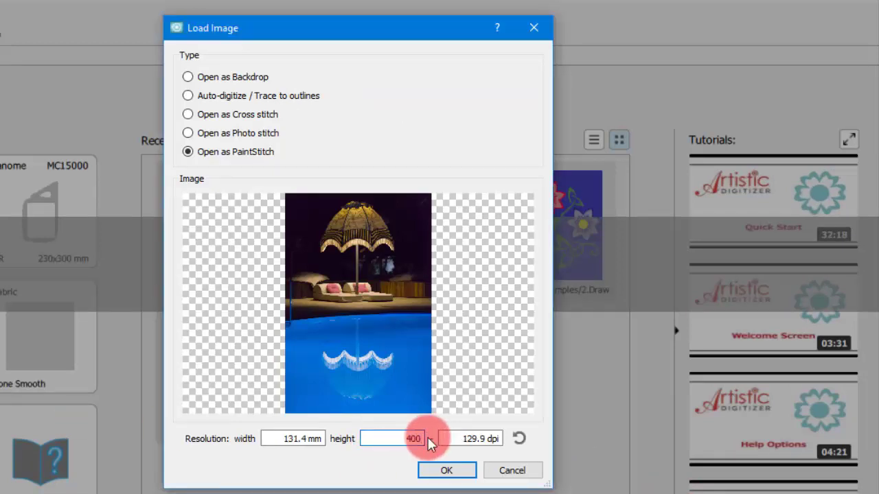
key(Return)
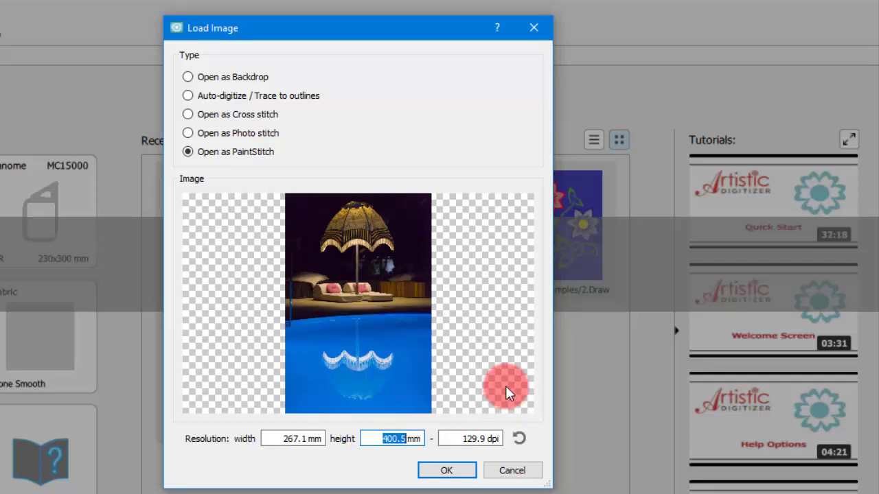
click(453, 471)
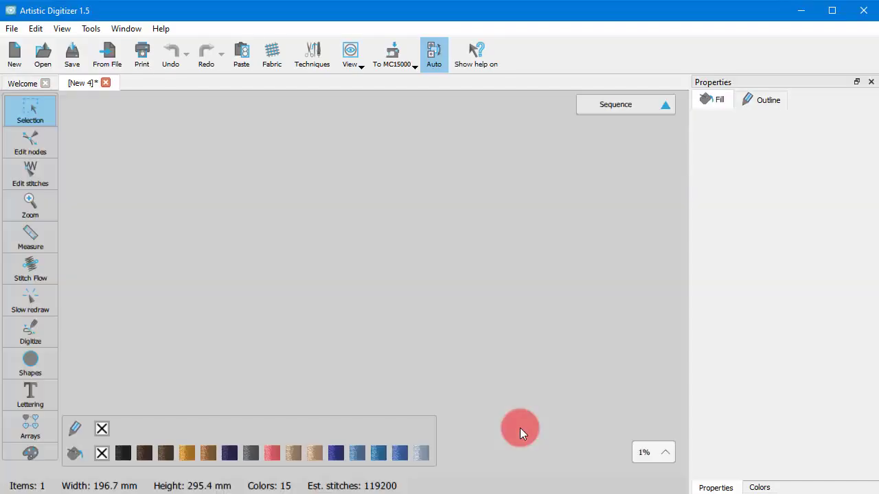
Select the PaintStitch design and draw a circular Stitch Flow guide around the left part of the loungers
click(294, 321)
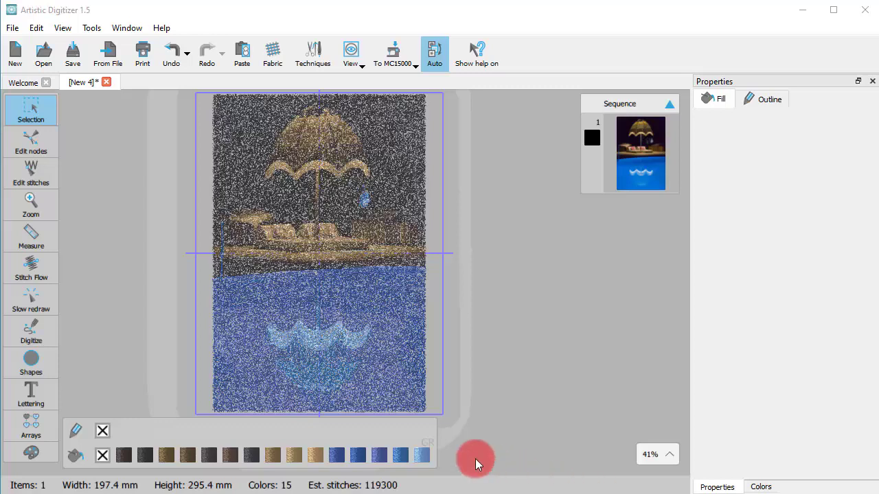
click(395, 369)
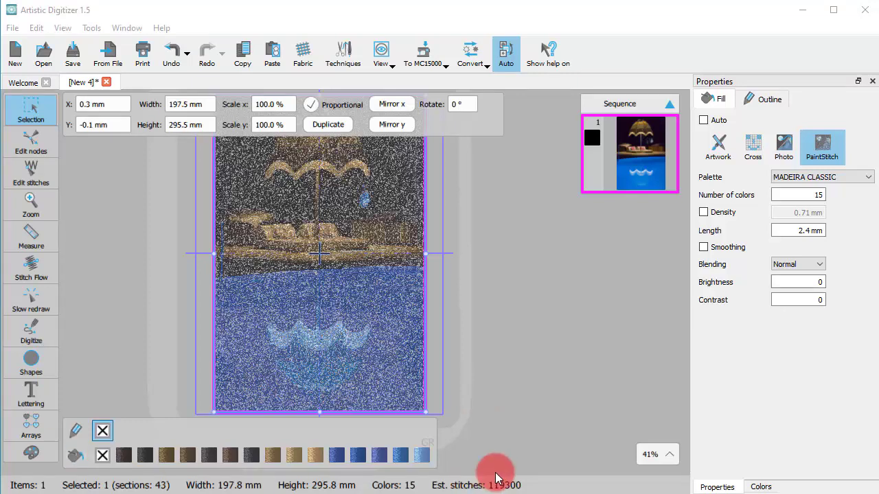
click(556, 389)
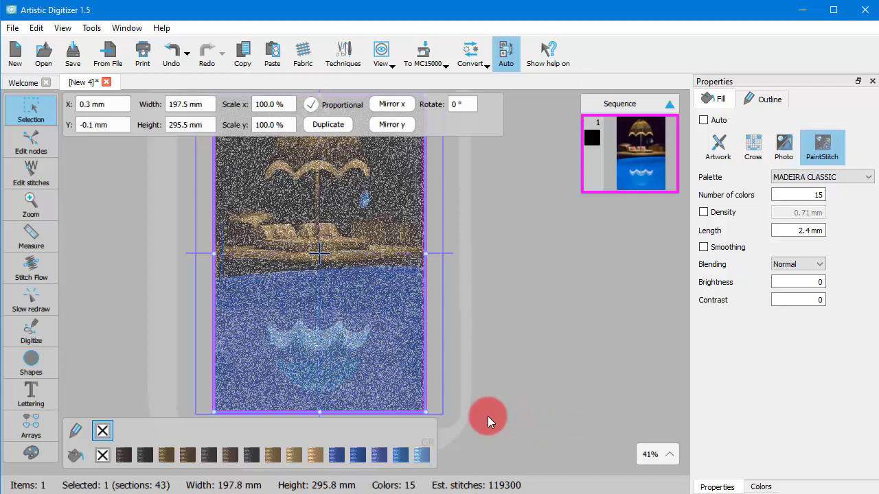
click(31, 264)
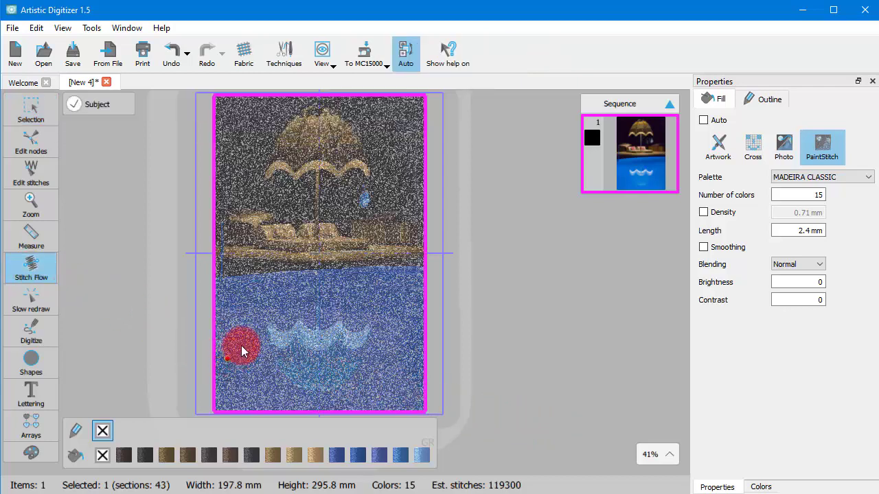
drag(255, 208, 310, 252)
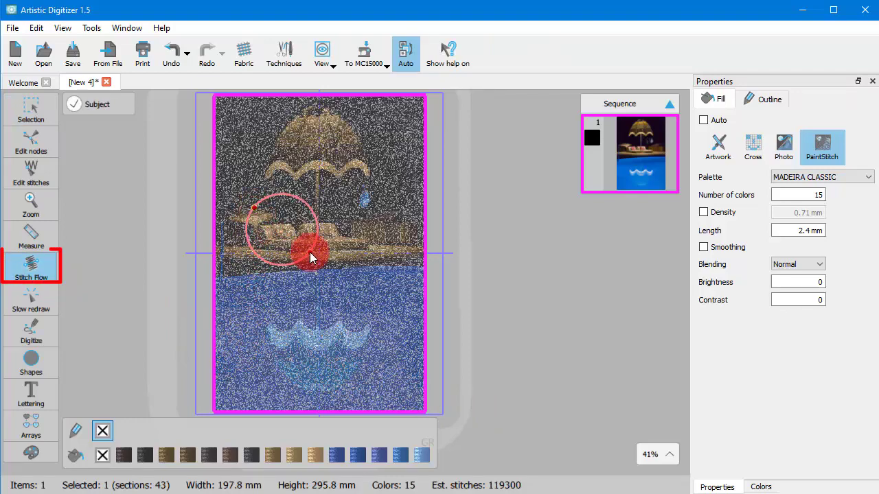
click(322, 308)
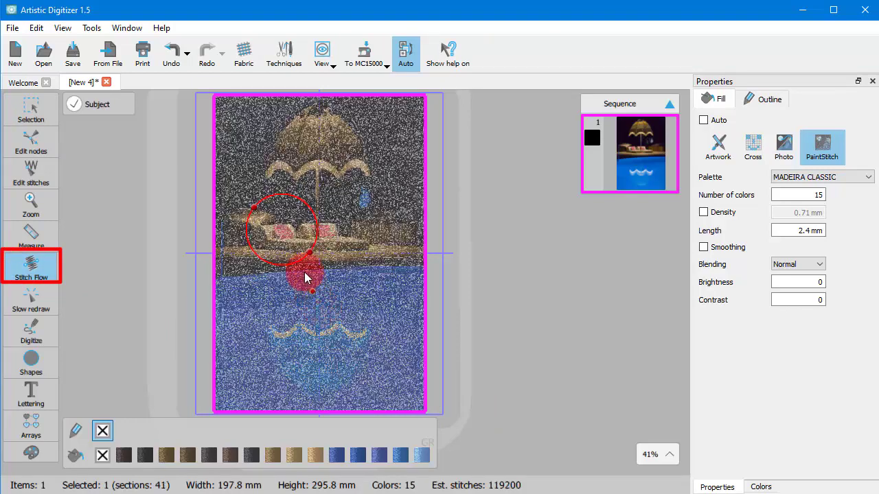
click(300, 298)
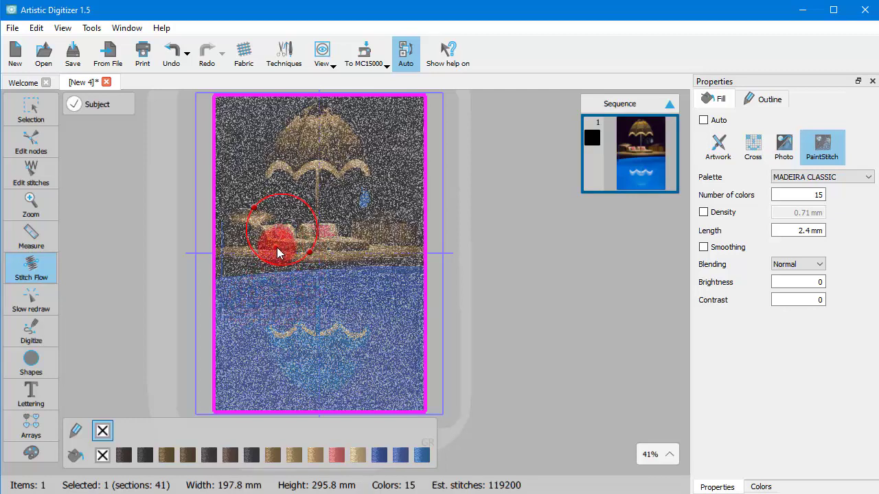
Enlarge the circular Stitch Flow guide to surround both pink cushions and return to object selection
drag(307, 252, 348, 241)
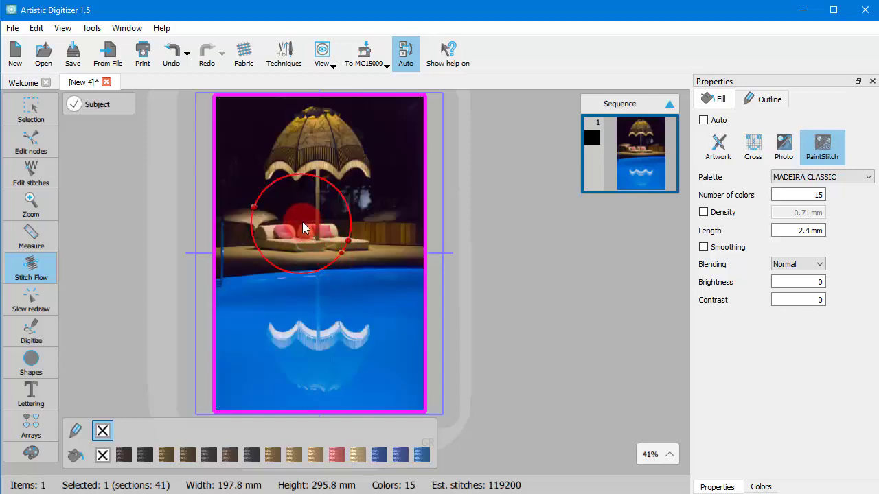
click(307, 306)
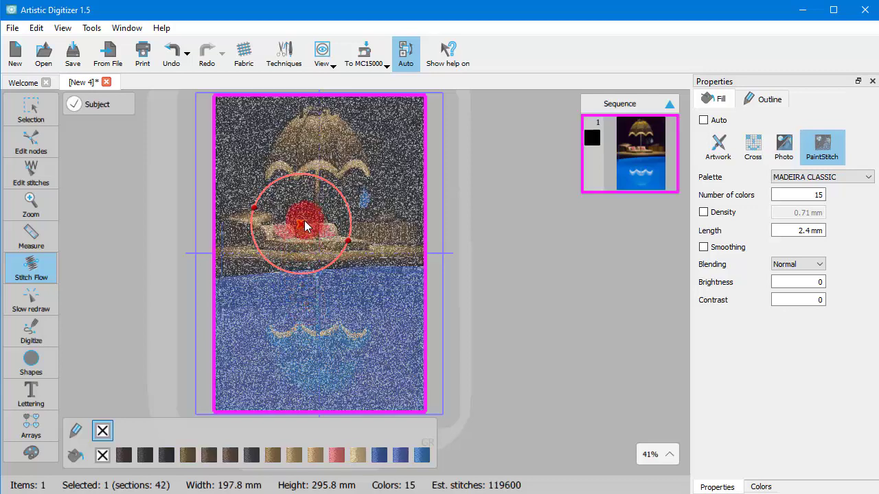
drag(304, 221, 304, 220)
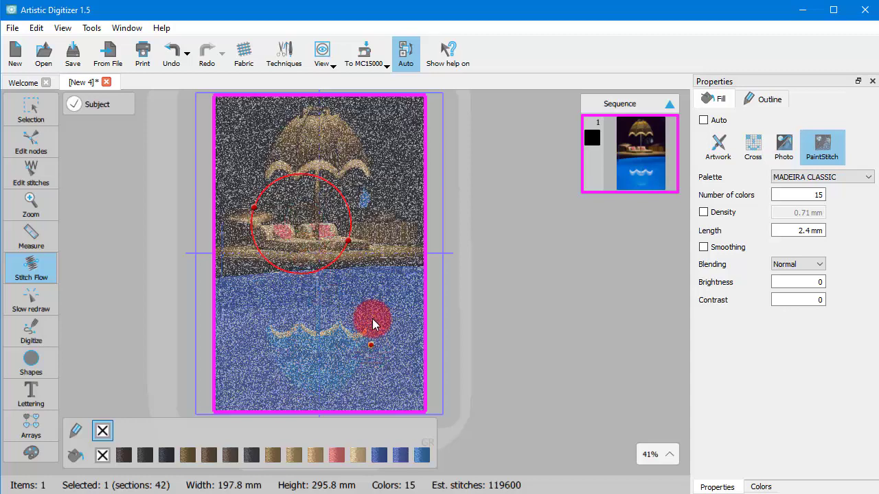
click(43, 108)
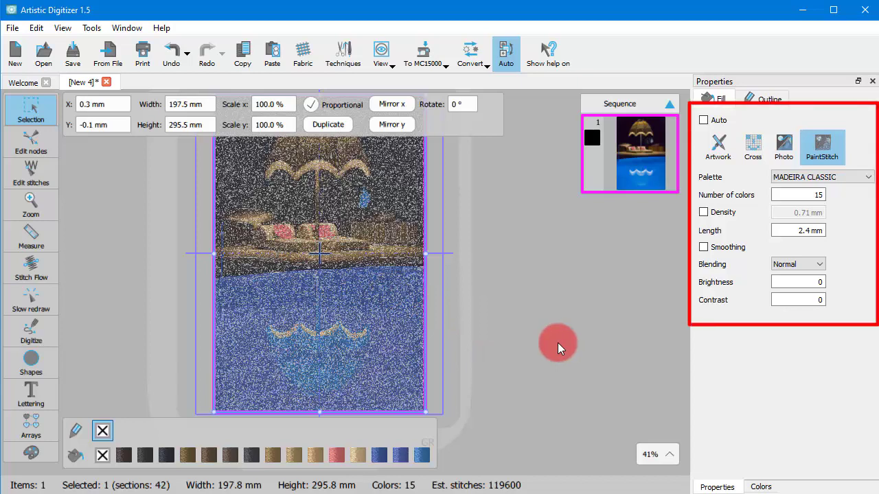
Change the thread palette of the PaintStitch design to JANOME
click(853, 181)
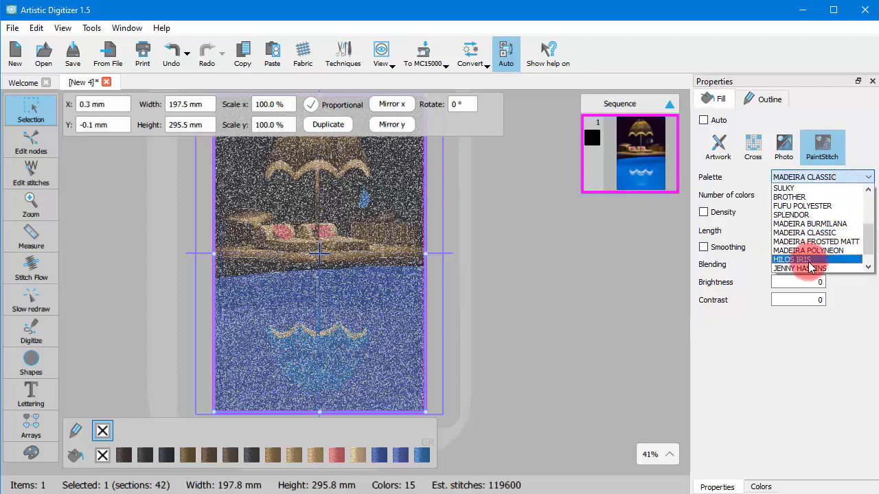
scroll(815, 237, up, 1)
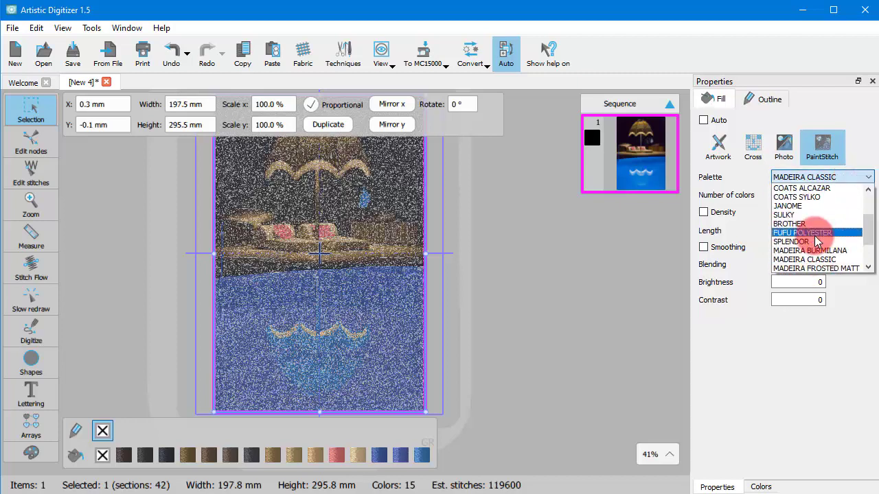
click(792, 206)
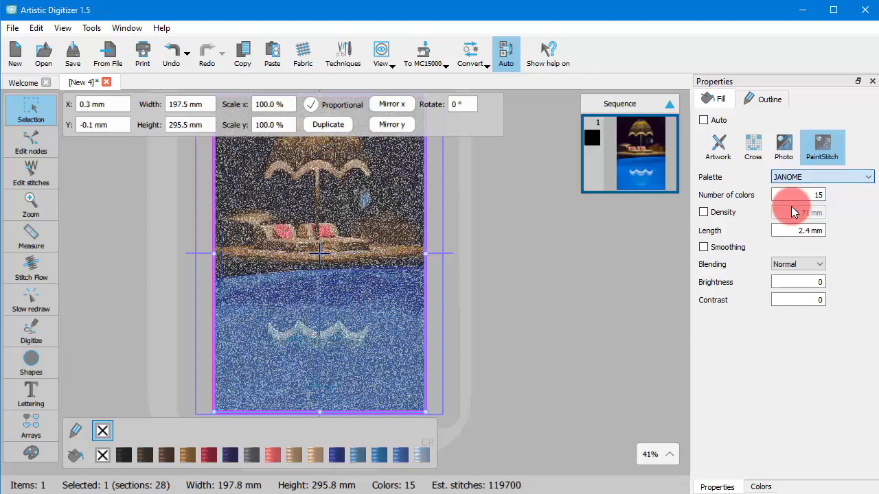
click(463, 328)
click(414, 327)
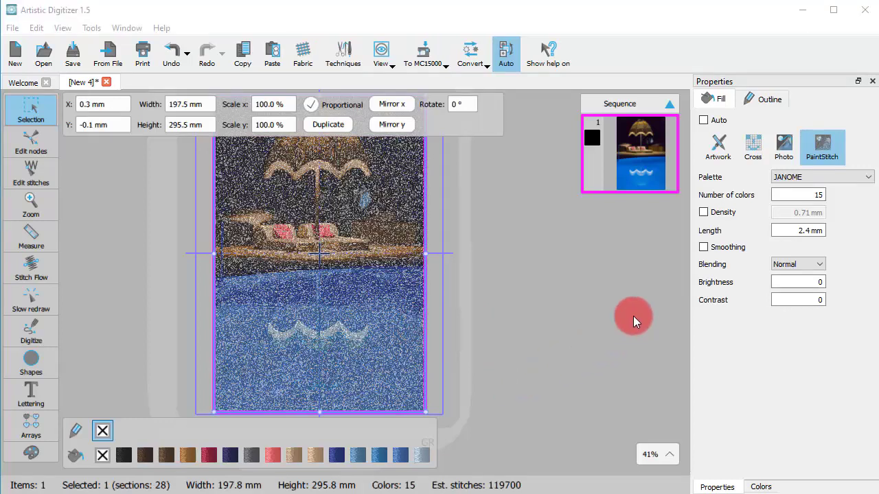
Set the number of colors for the PaintStitch design to 20
click(834, 195)
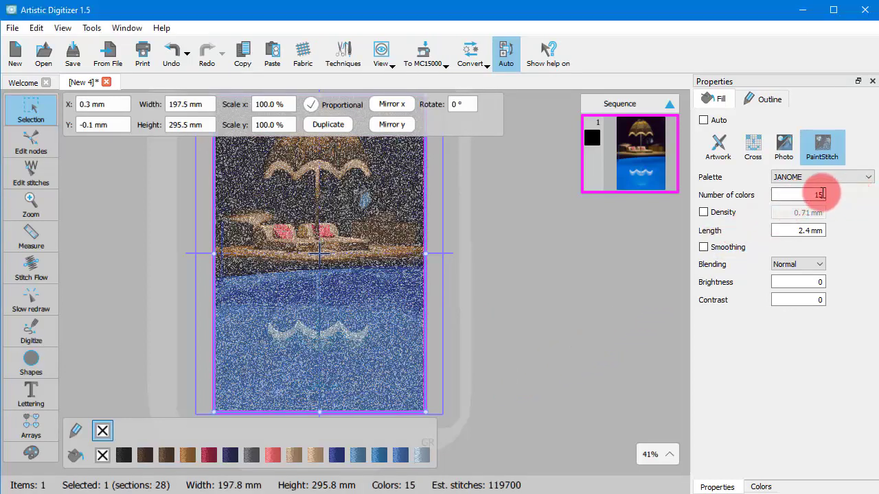
double_click(816, 195)
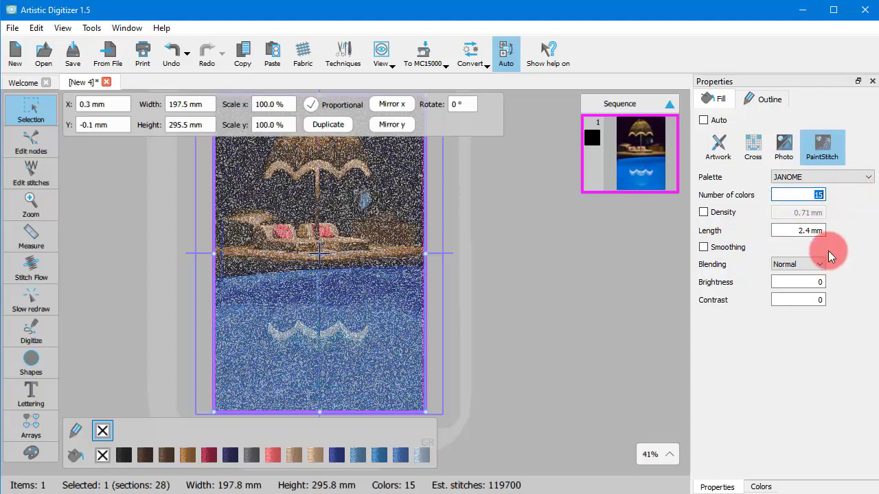
text(20)
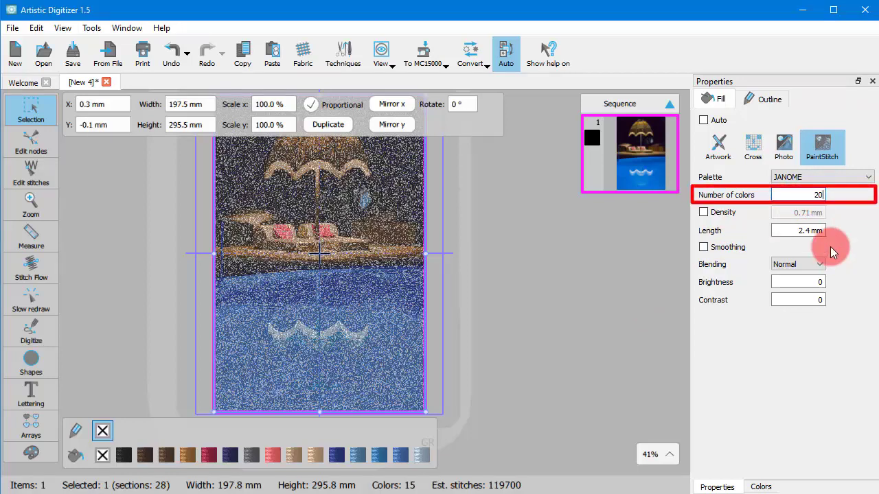
key(Return)
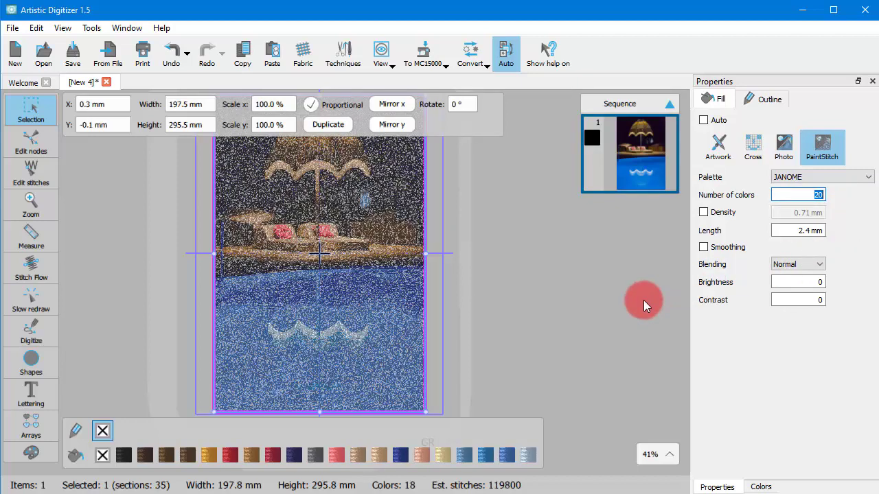
Try a custom stitch density on the design, first 1 mm and after that 0.5 mm
click(701, 212)
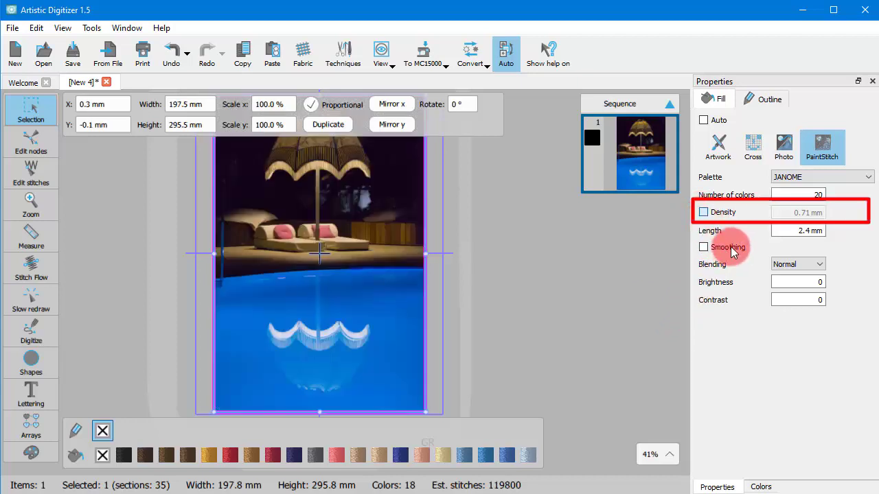
drag(783, 212, 839, 221)
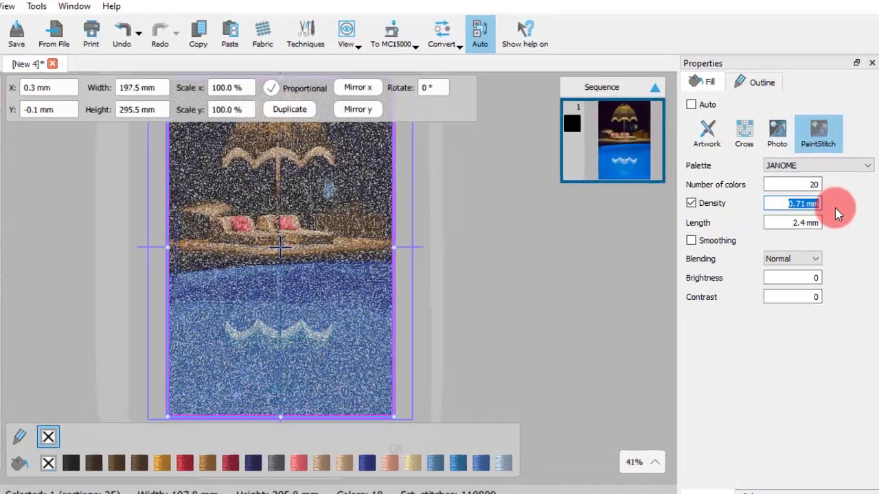
key(BackSpace)
text(1)
key(Return)
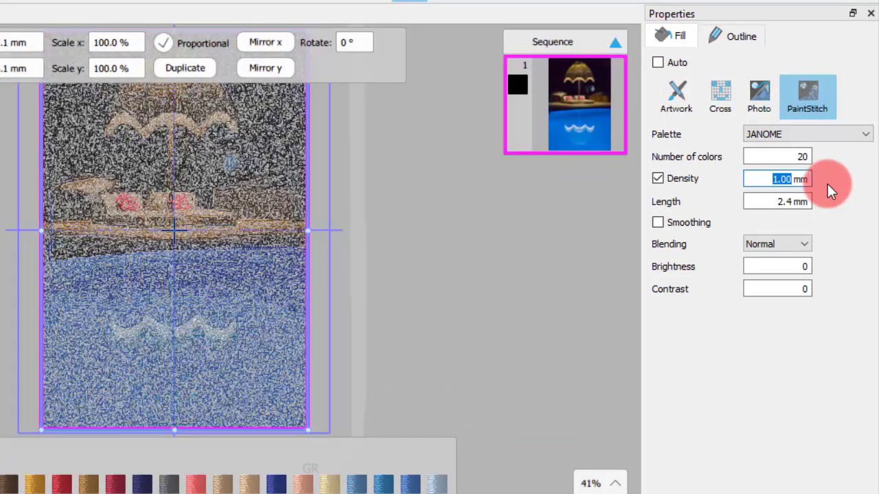
text(0.5)
key(Return)
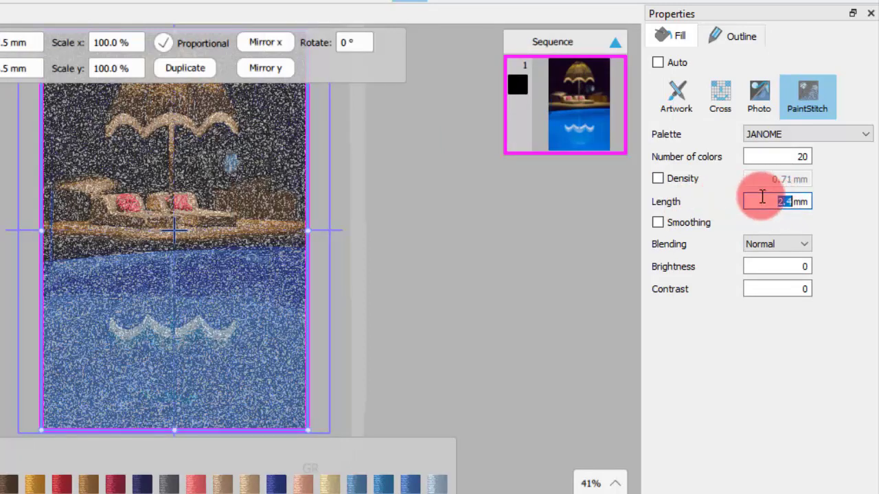
Set the stitch length of the design to 3 mm and enable smoothing
text(3)
key(Return)
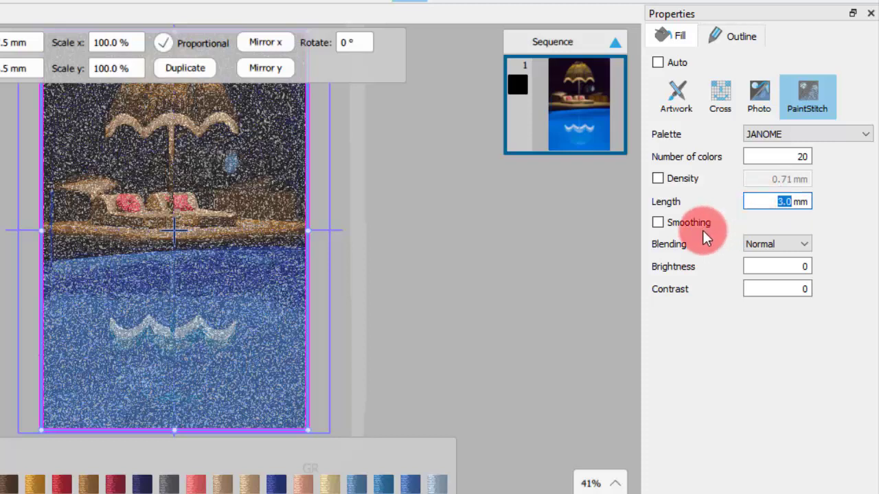
key(Tab)
key(space)
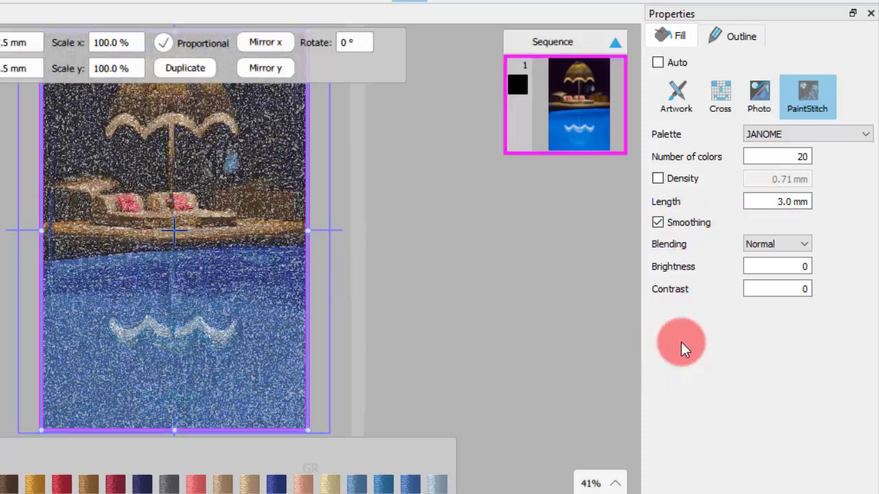
Turn off smoothing for the PaintStitch design and keep its blending at Normal
scroll(193, 260, up, 5)
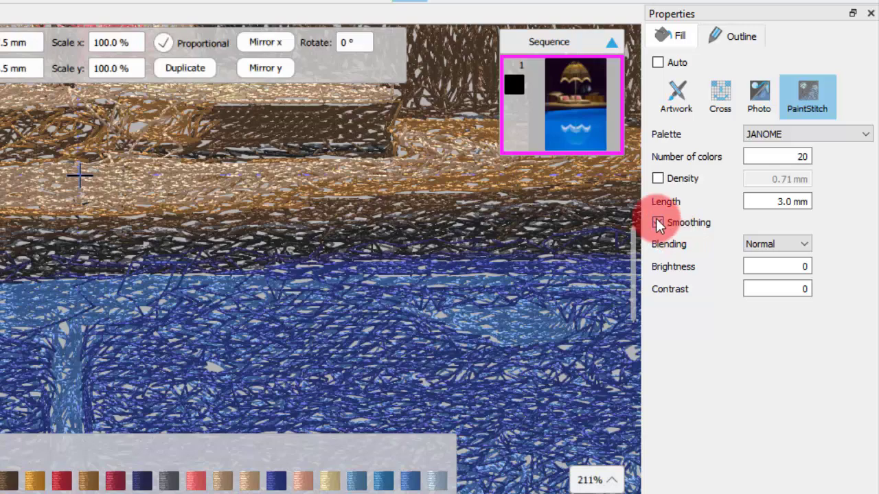
click(656, 219)
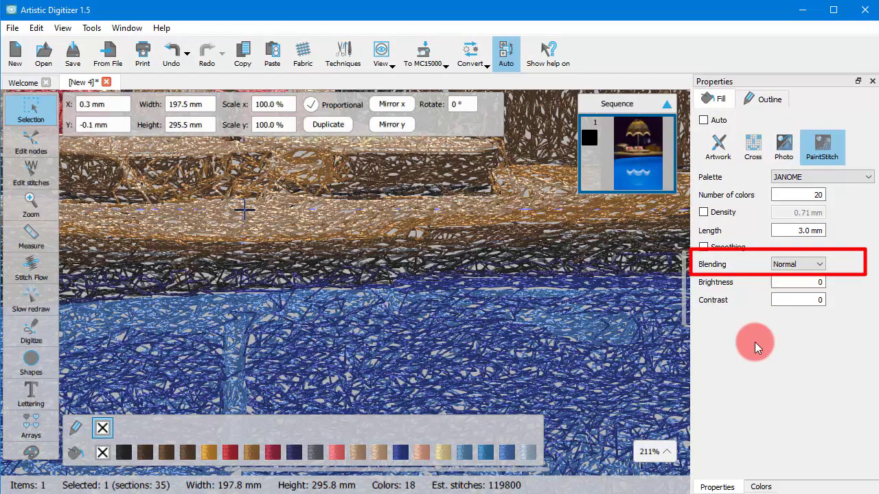
click(811, 266)
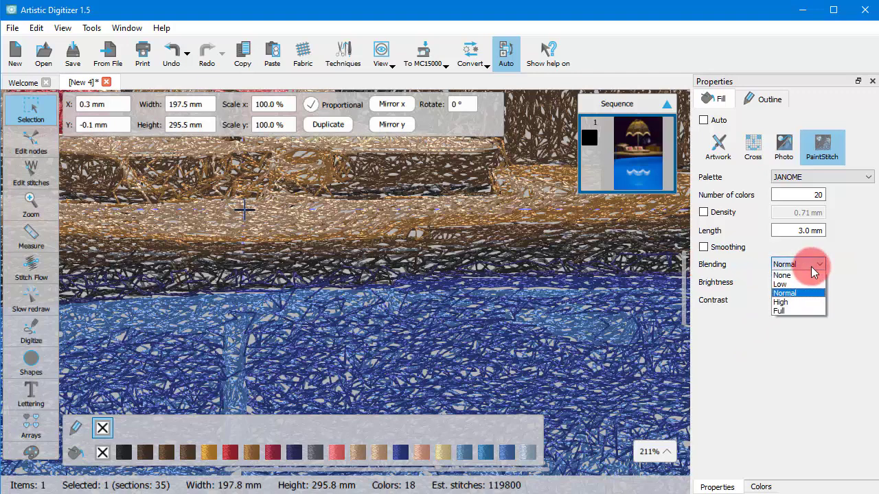
click(811, 267)
click(810, 266)
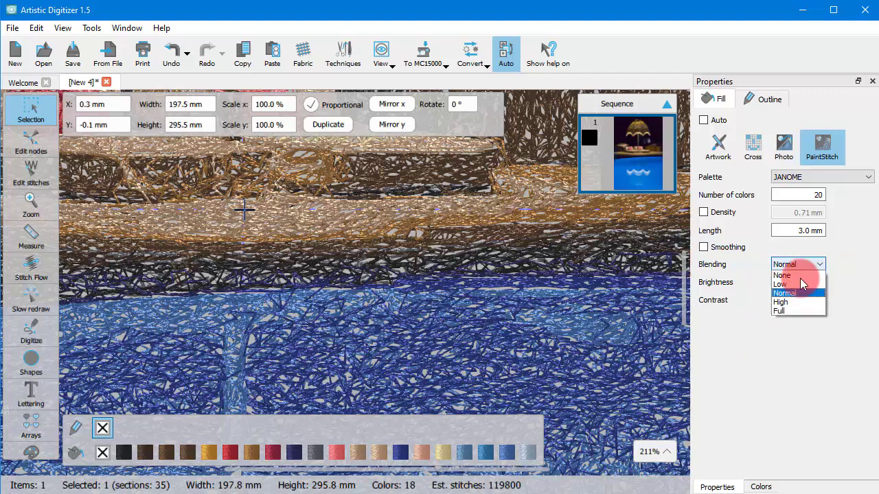
click(788, 295)
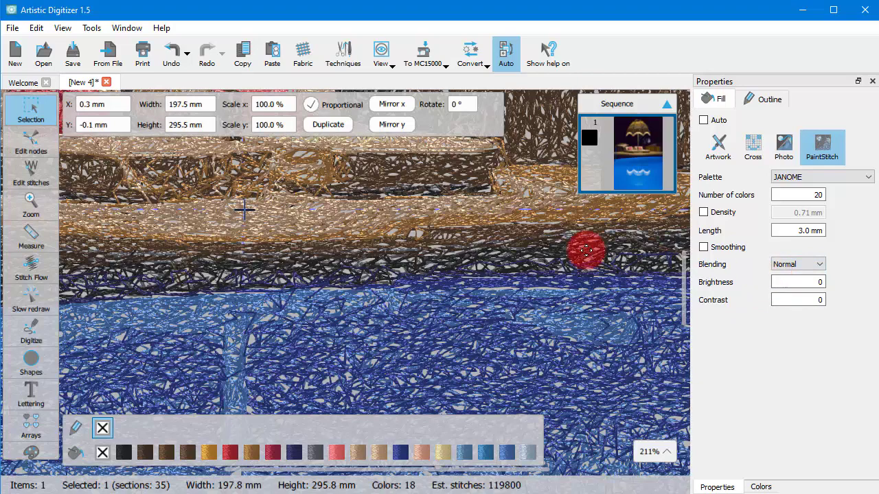
Try the None, Low and High blending levels one after another on the design
scroll(361, 250, down, 3)
scroll(243, 185, up, 2)
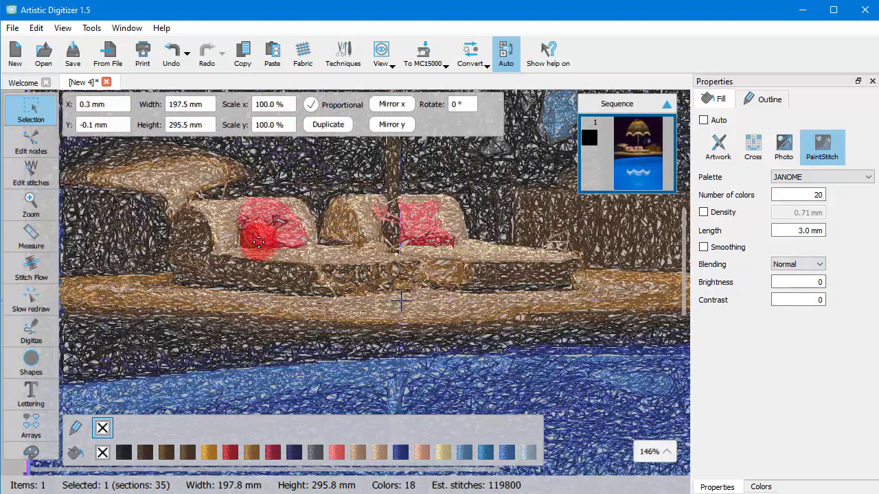
click(800, 268)
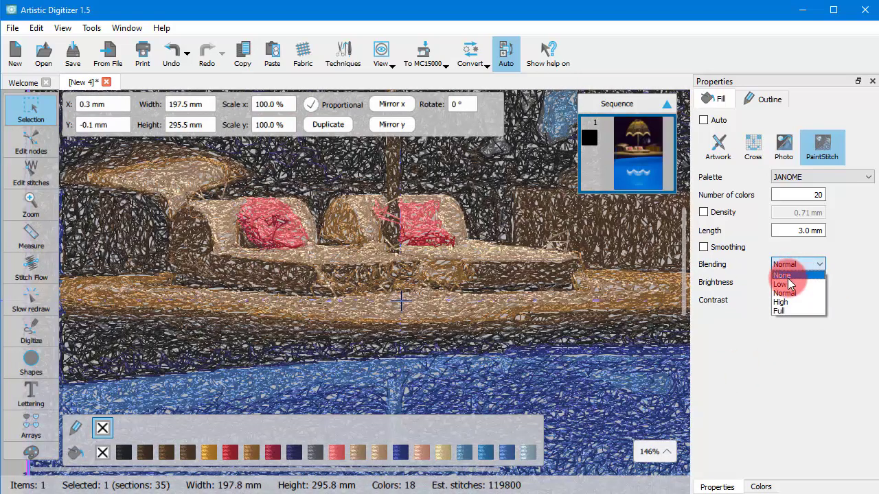
click(779, 294)
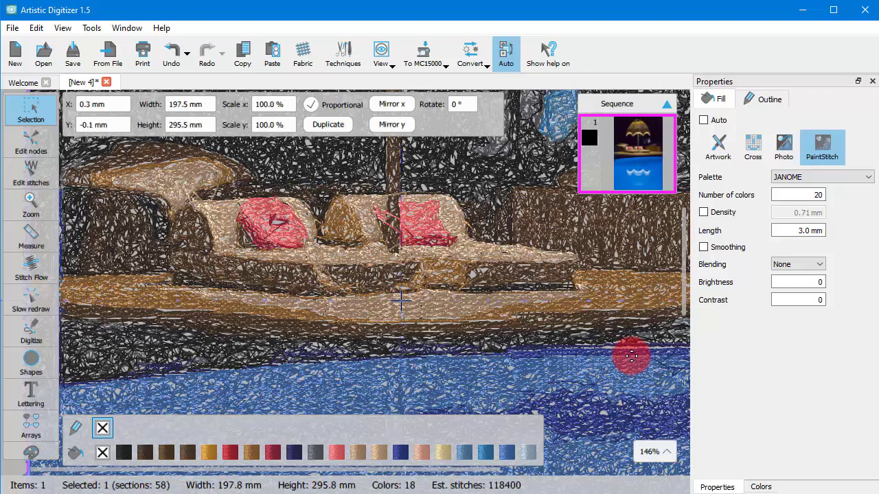
click(803, 265)
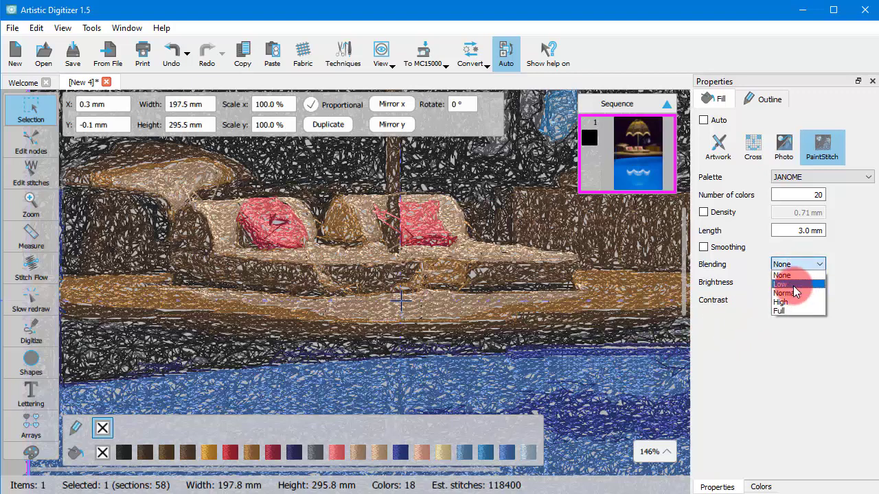
click(781, 283)
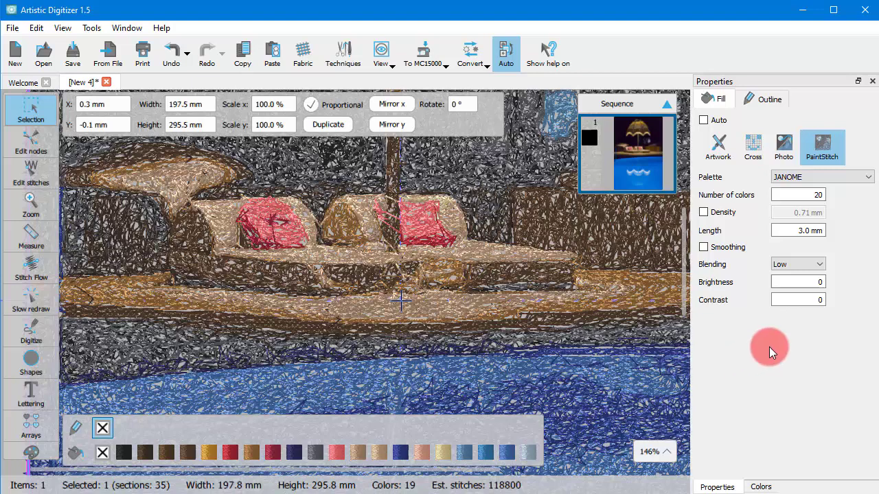
click(811, 267)
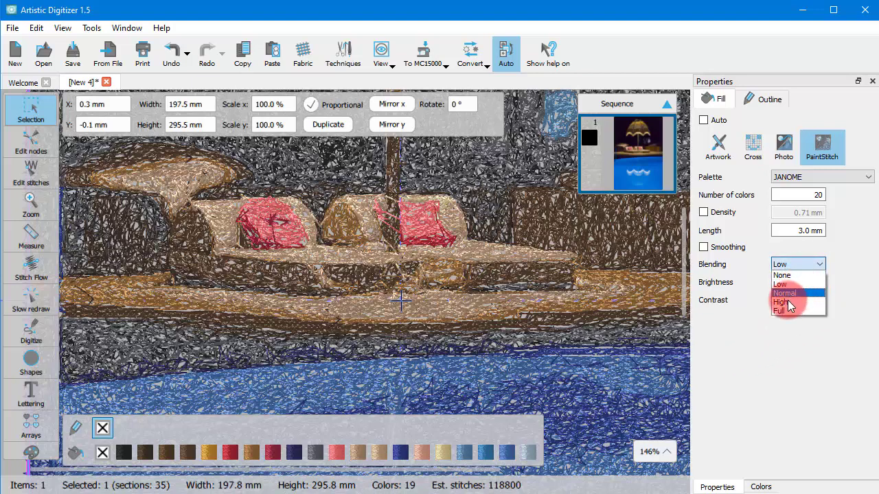
click(789, 285)
key(Down)
key(Down)
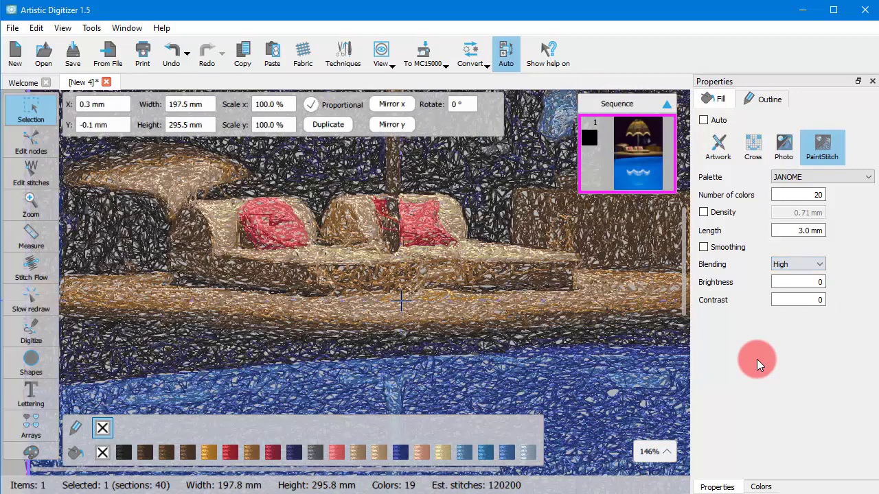
Set the blending of the PaintStitch design to Full
click(791, 267)
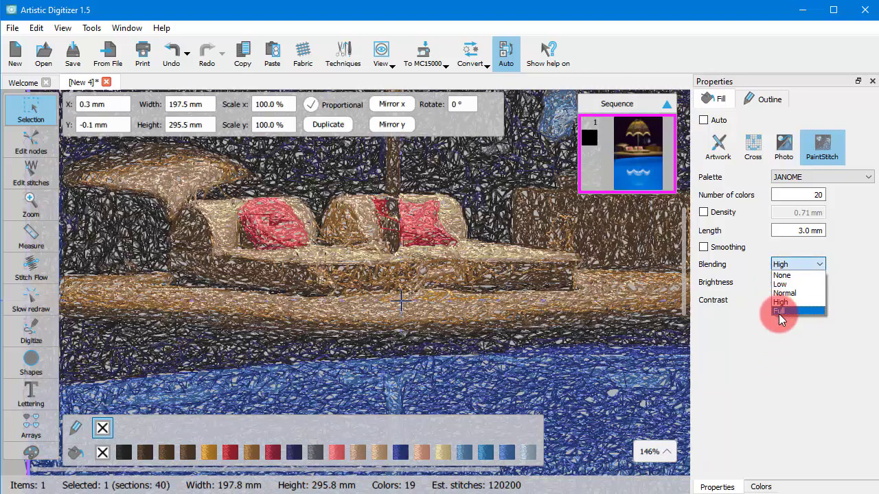
click(779, 304)
key(Down)
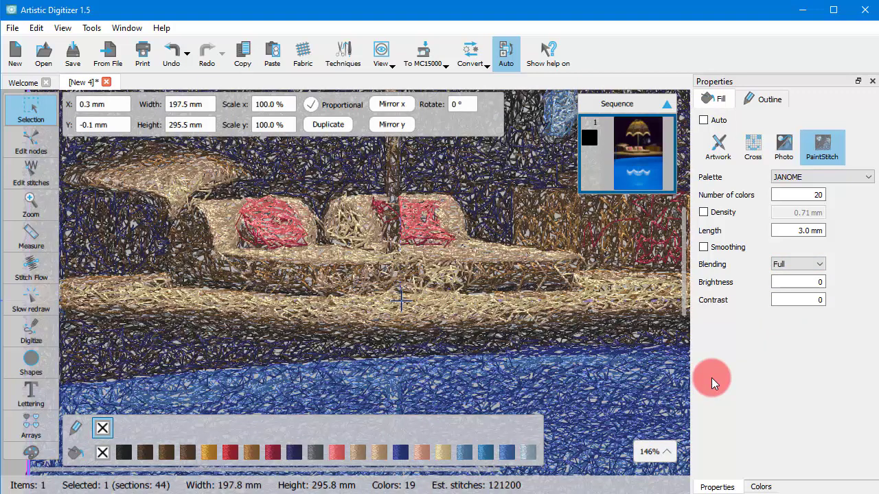
Try a brightness of 30 and of -30 on the whole design, and reset the brightness to 0
click(810, 283)
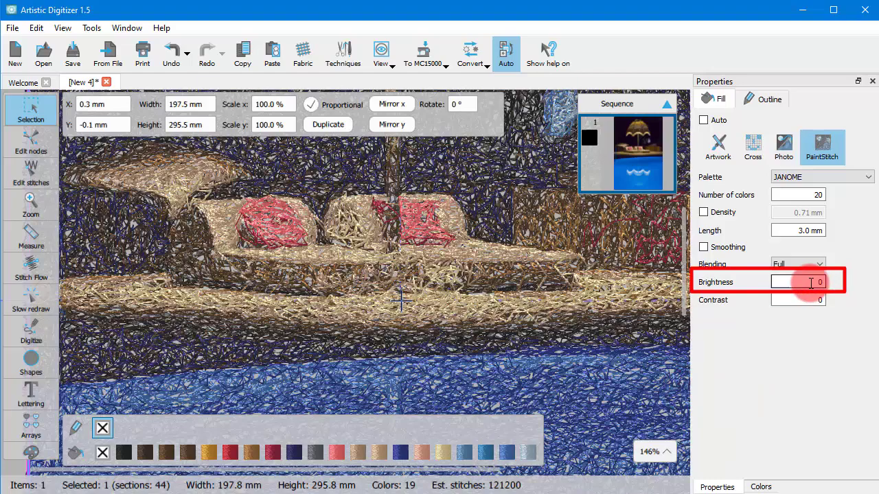
key(ctrl+0)
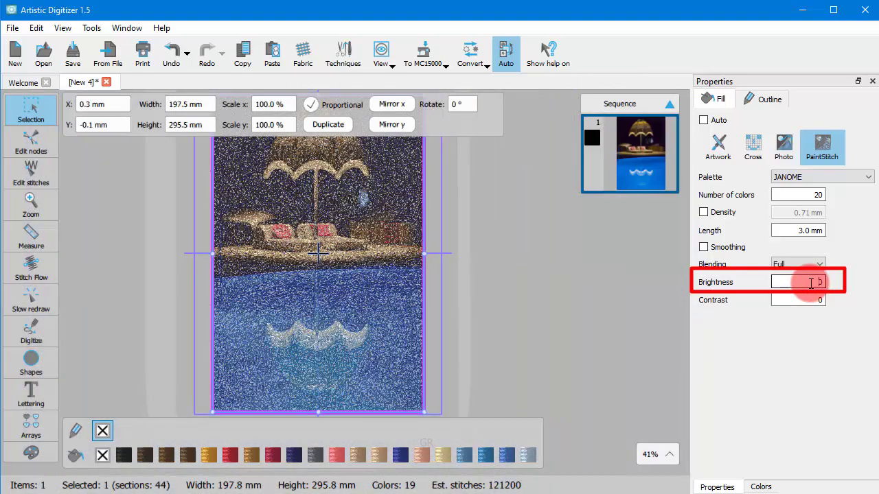
drag(811, 283, 869, 288)
text(30)
key(Return)
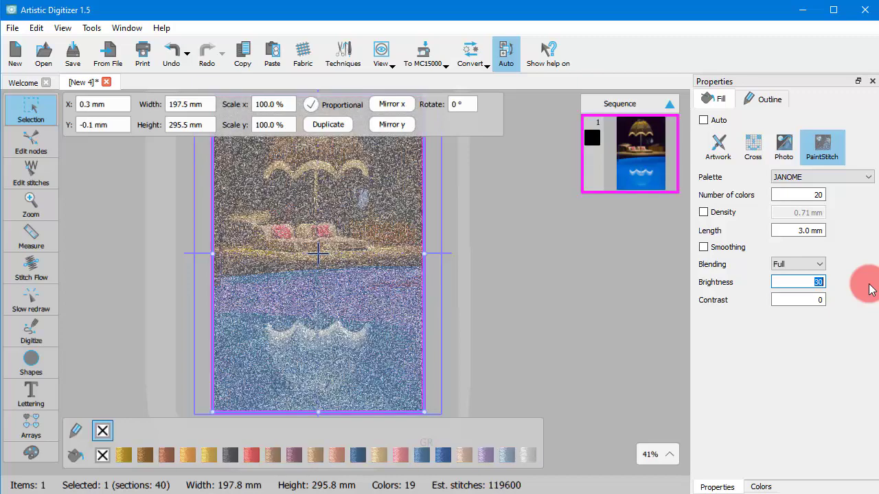
text(-30)
key(Return)
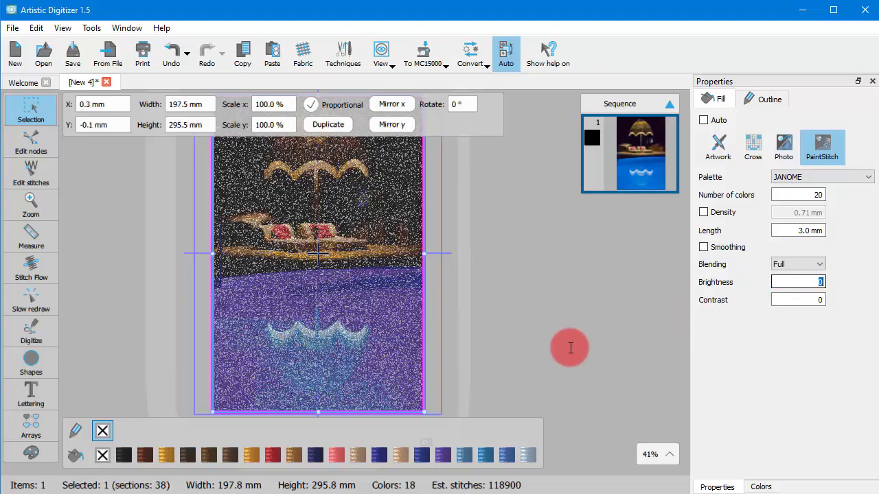
text(0)
key(Return)
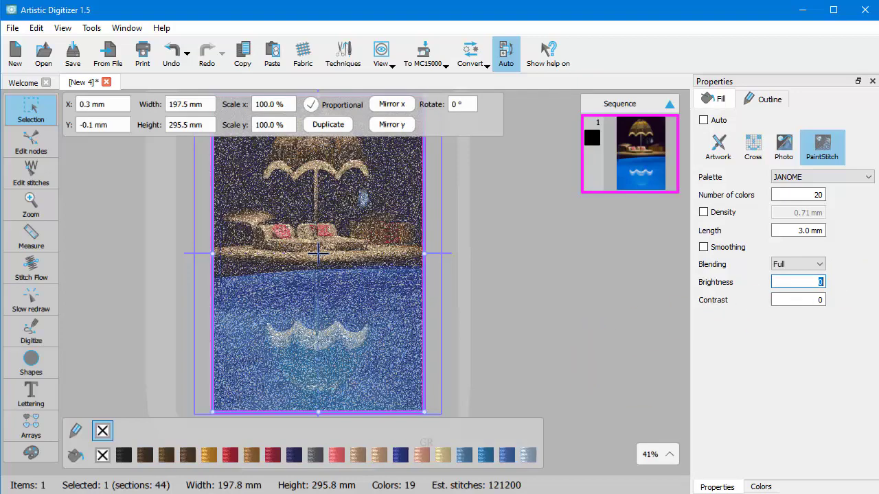
Try a contrast of 30 on the design, and after that set the contrast to -30
click(807, 314)
click(804, 299)
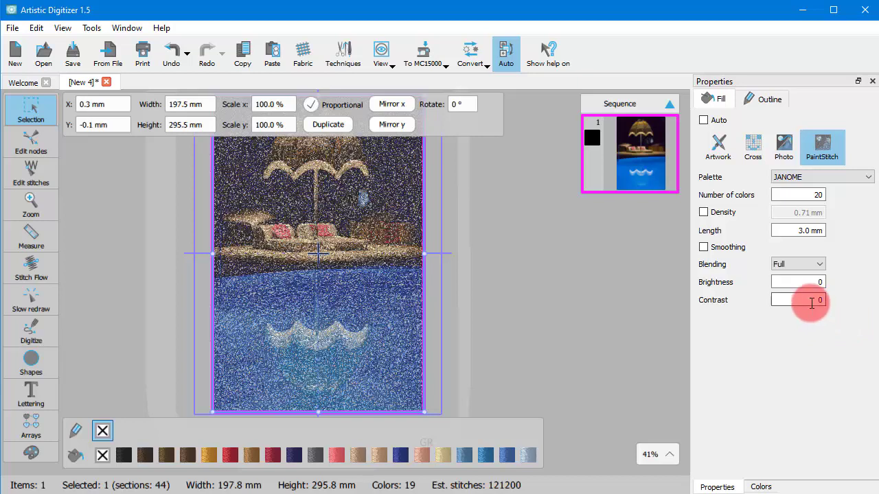
text(3)
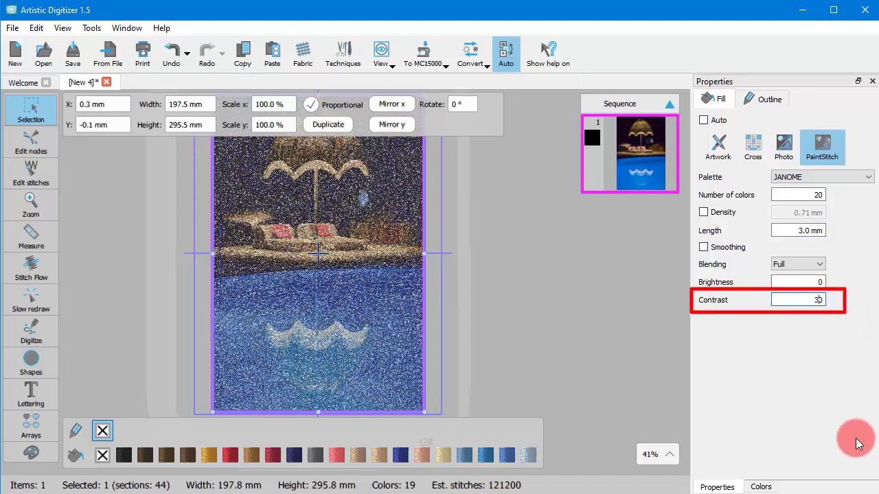
key(ctrl+a)
key(Return)
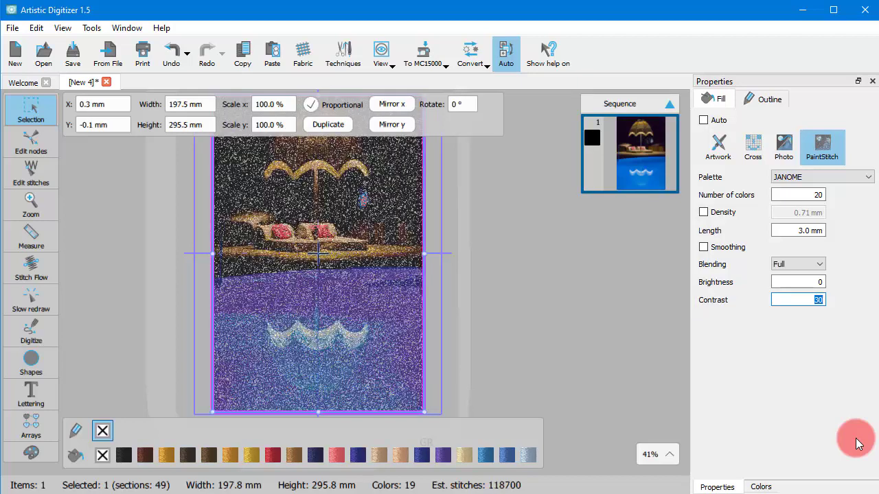
text(-30)
key(Return)
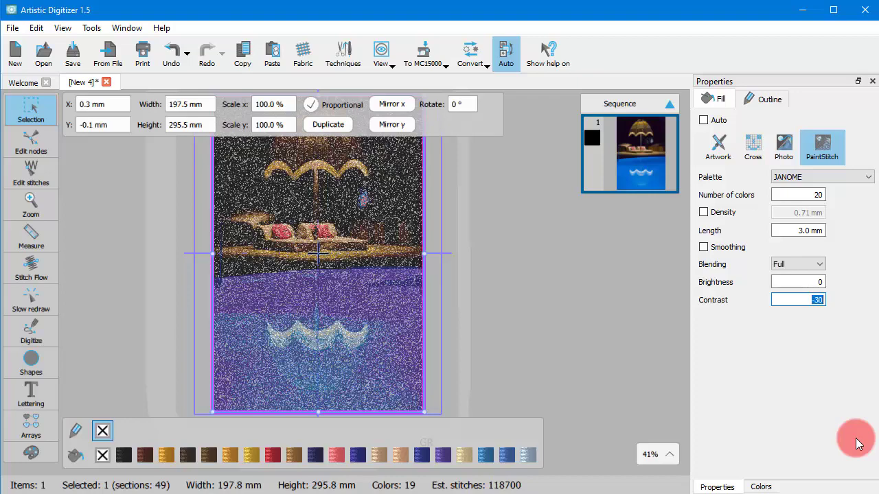